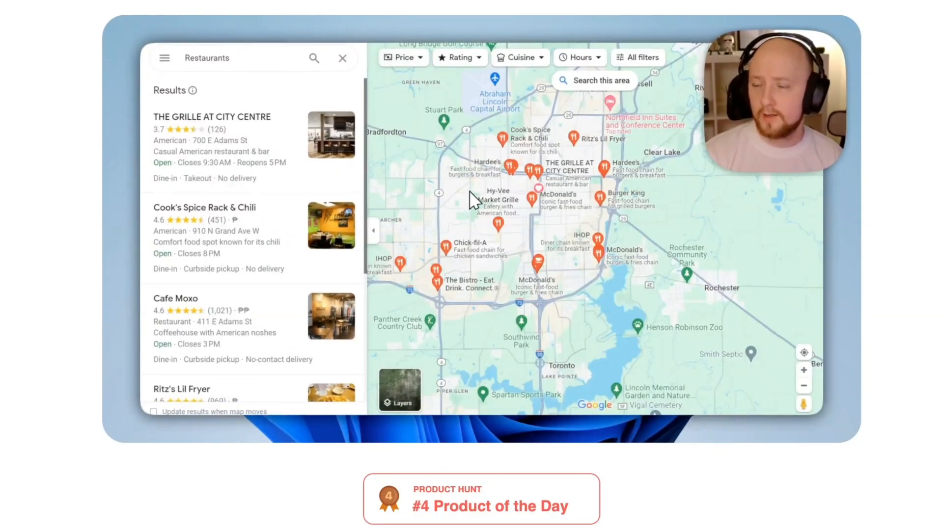
{"action": "scroll", "coordinate": [470, 193], "scroll_direction": "down", "scroll_amount": 3}
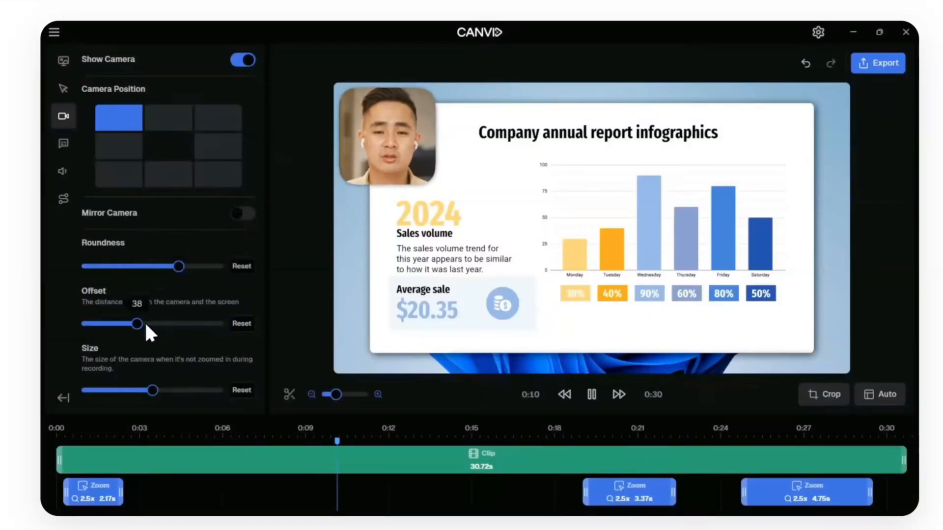
Increase the camera overlay's offset from the screen and place the overlay in the bottom-right corner of the video
{"action": "left_click_drag", "start_coordinate": [144, 321], "coordinate": [179, 324]}
{"action": "mouse_move", "coordinate": [152, 390]}
{"action": "left_mouse_down"}
{"action": "mouse_move", "coordinate": [121, 391]}
{"action": "mouse_move", "coordinate": [183, 391]}
{"action": "mouse_move", "coordinate": [152, 391]}
{"action": "left_mouse_up"}
{"action": "left_click", "coordinate": [218, 175]}
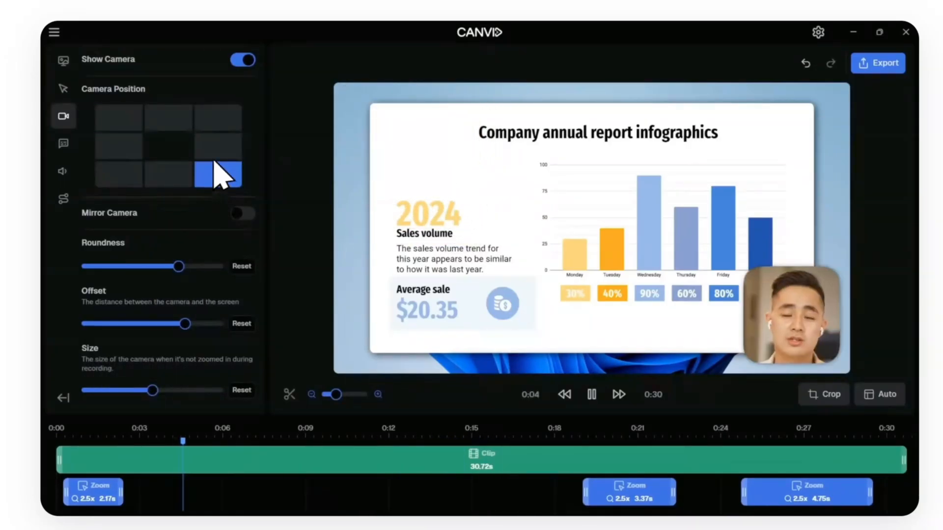
Try the camera overlay at the middle-right, top-right and top-left positions, and fine-tune its roundness and offset
{"action": "left_click", "coordinate": [218, 146]}
{"action": "left_click", "coordinate": [218, 118]}
{"action": "left_click", "coordinate": [119, 121]}
{"action": "mouse_move", "coordinate": [179, 266]}
{"action": "left_mouse_down"}
{"action": "mouse_move", "coordinate": [140, 266]}
{"action": "mouse_move", "coordinate": [219, 274]}
{"action": "mouse_move", "coordinate": [181, 266]}
{"action": "left_mouse_up"}
{"action": "left_click_drag", "start_coordinate": [189, 323], "coordinate": [169, 326]}
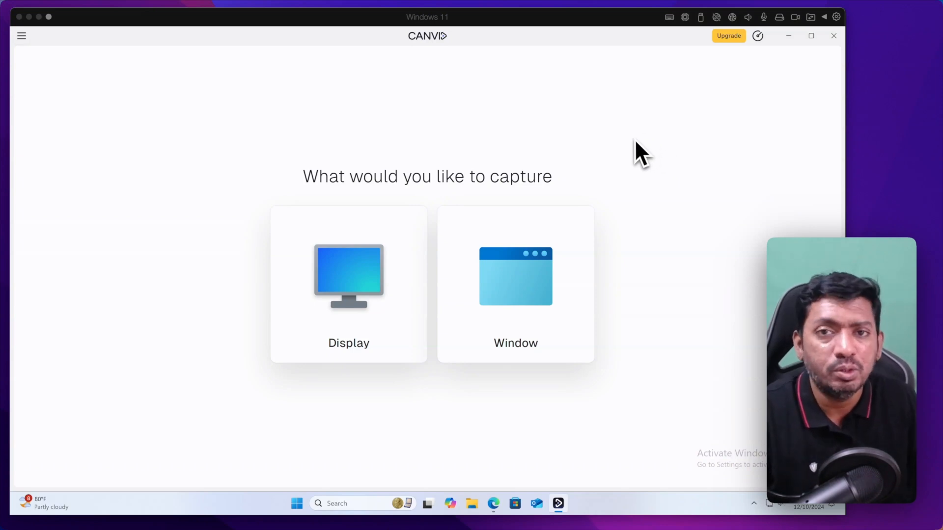
Choose to capture the display and check which monitors are available for recording
{"action": "left_click", "coordinate": [357, 281]}
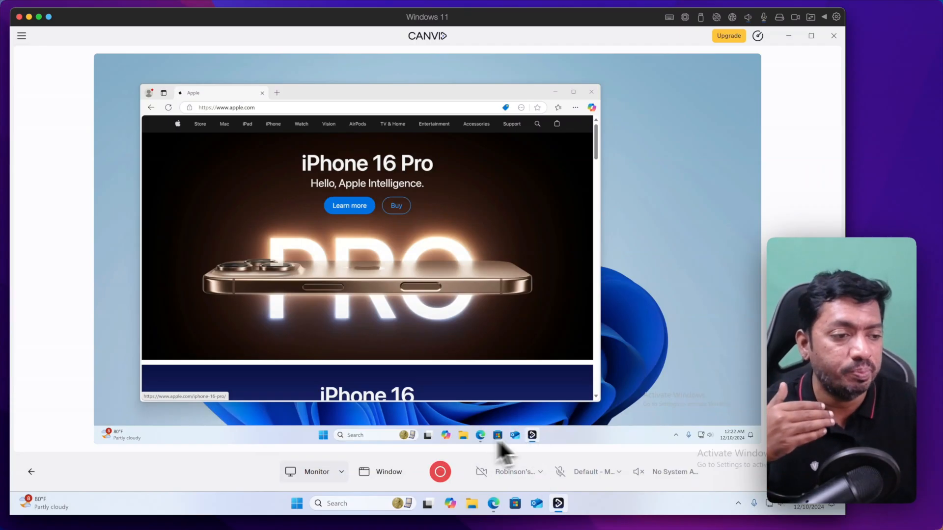
{"action": "left_click", "coordinate": [341, 473]}
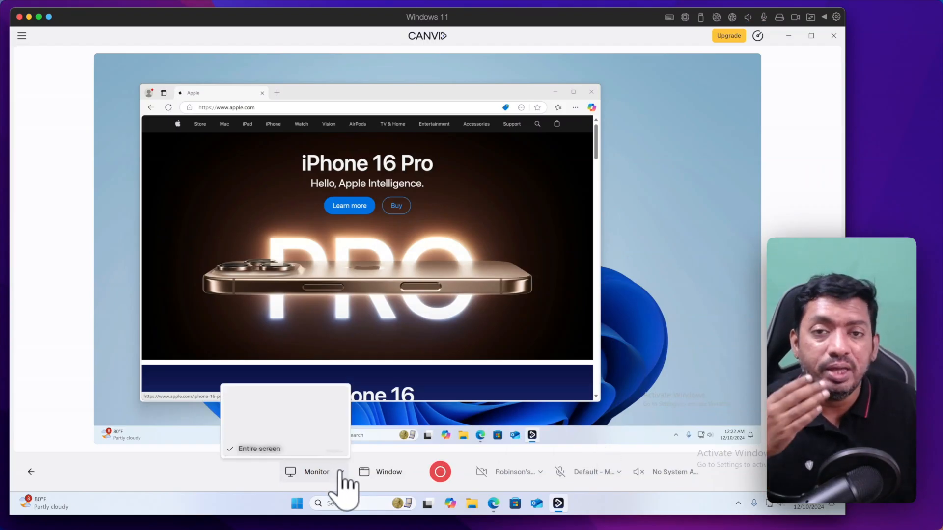
{"action": "left_click", "coordinate": [341, 473]}
Check the windows available for capture without choosing one, and start recording the entire screen
{"action": "left_click", "coordinate": [388, 473]}
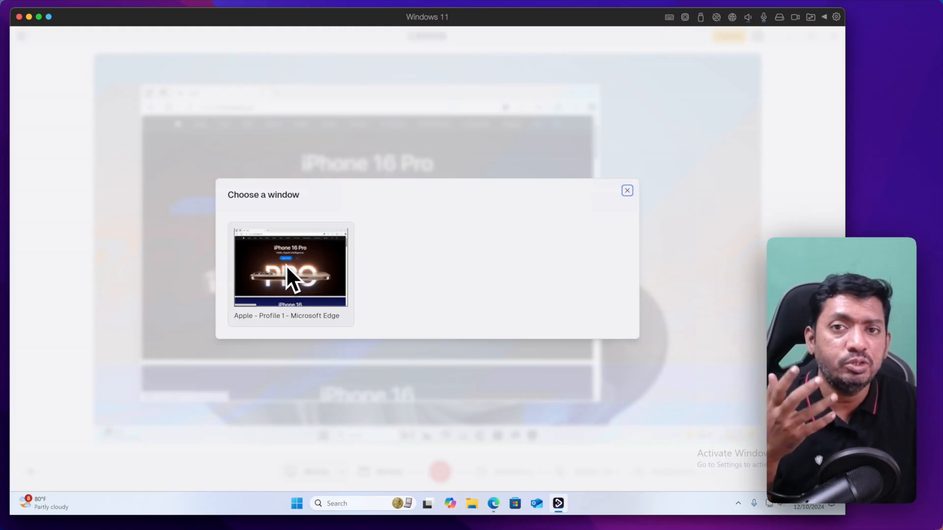
{"action": "left_click", "coordinate": [627, 191]}
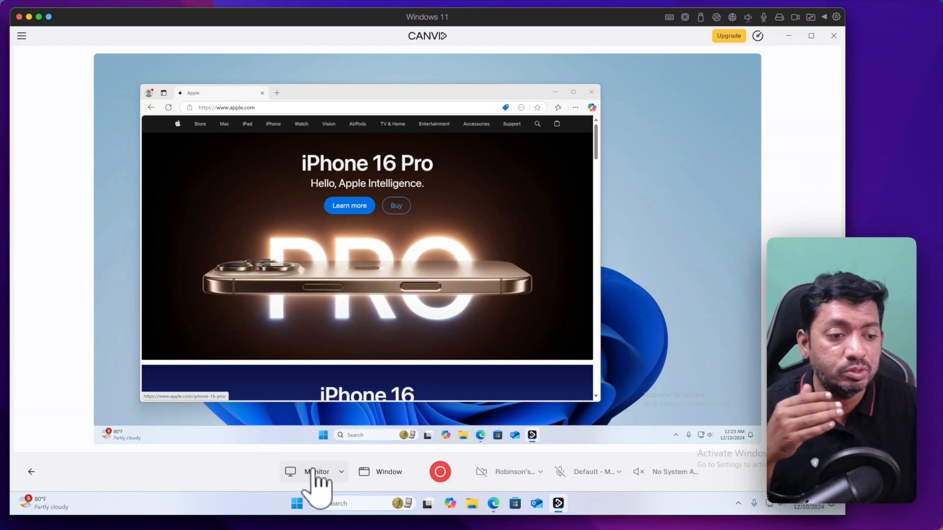
{"action": "left_click", "coordinate": [440, 473]}
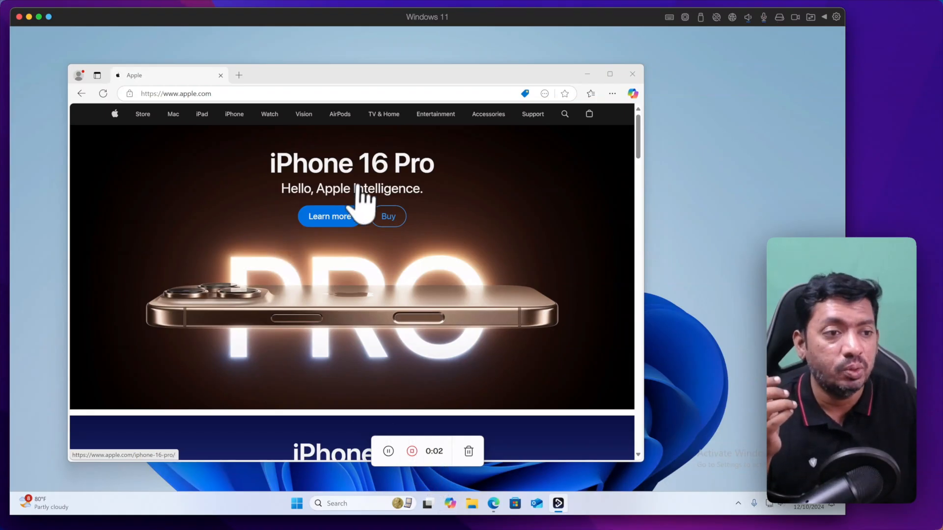
Browse the Apple home page down to the iPad Air tile and open its product details
{"action": "scroll", "coordinate": [359, 199], "scroll_direction": "down", "scroll_amount": 3}
{"action": "scroll", "coordinate": [359, 189], "scroll_direction": "down", "scroll_amount": 5}
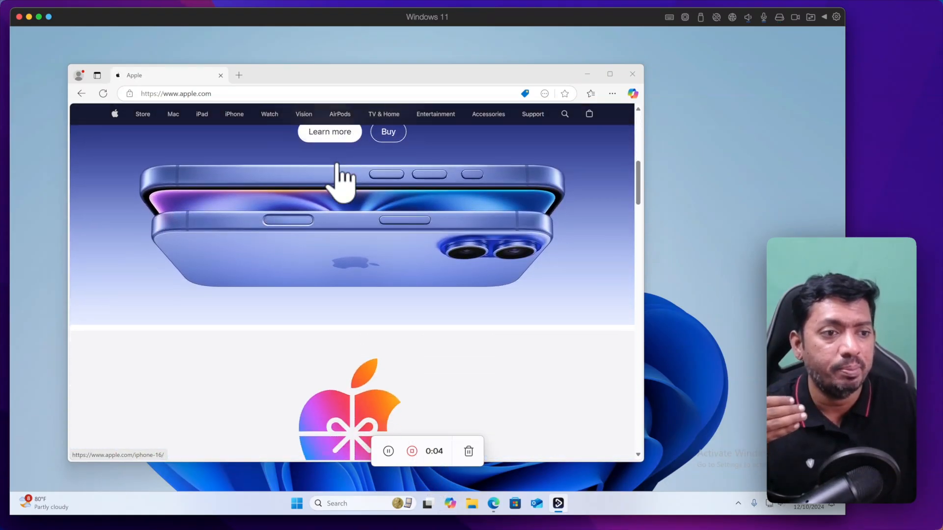
{"action": "scroll", "coordinate": [340, 183], "scroll_direction": "down", "scroll_amount": 8}
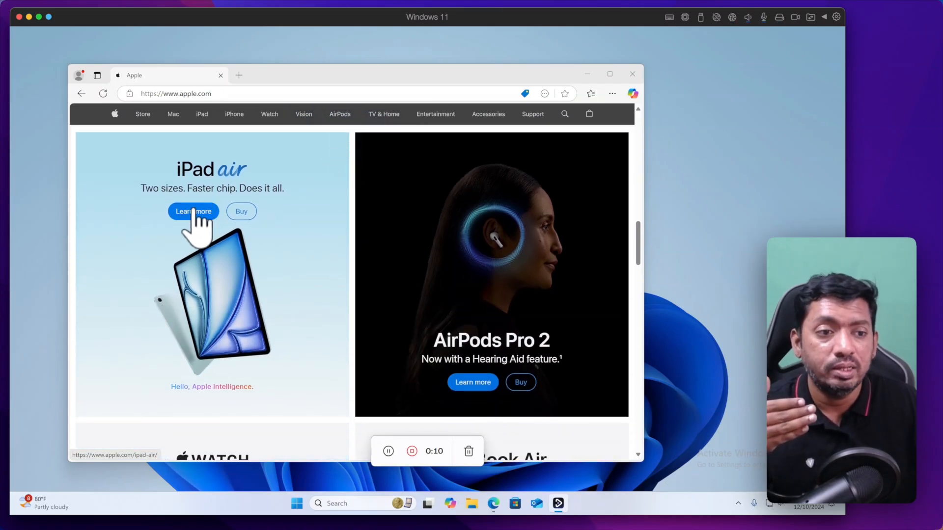
{"action": "left_click", "coordinate": [194, 212]}
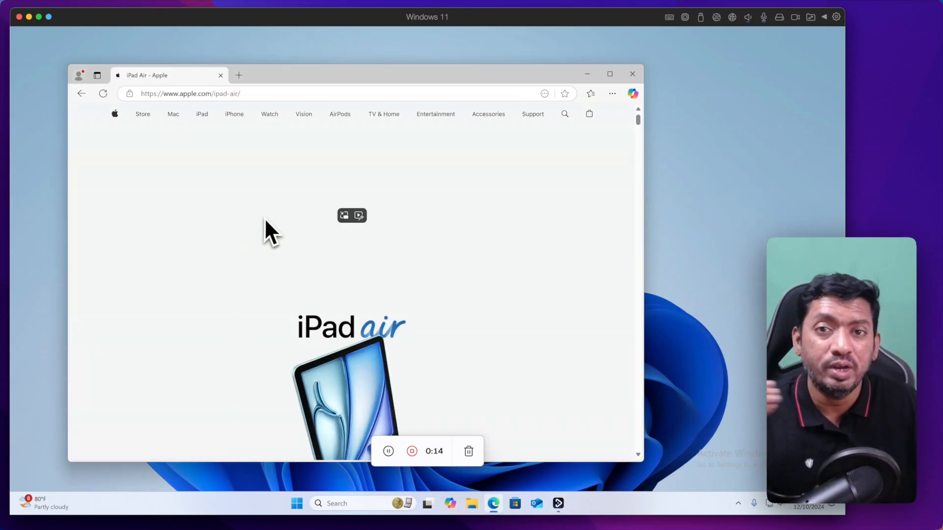
Highlight the $599 or $49.91/mo. price line on the iPad Air page twice, clearing the selection each time
{"action": "scroll", "coordinate": [408, 278], "scroll_direction": "down", "scroll_amount": 3}
{"action": "scroll", "coordinate": [409, 278], "scroll_direction": "down", "scroll_amount": 4}
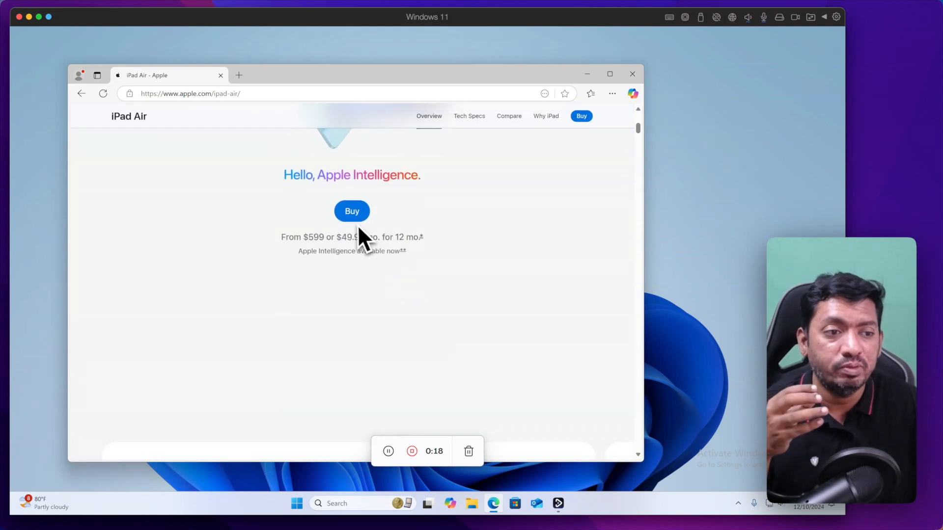
{"action": "left_click_drag", "start_coordinate": [301, 238], "coordinate": [412, 239]}
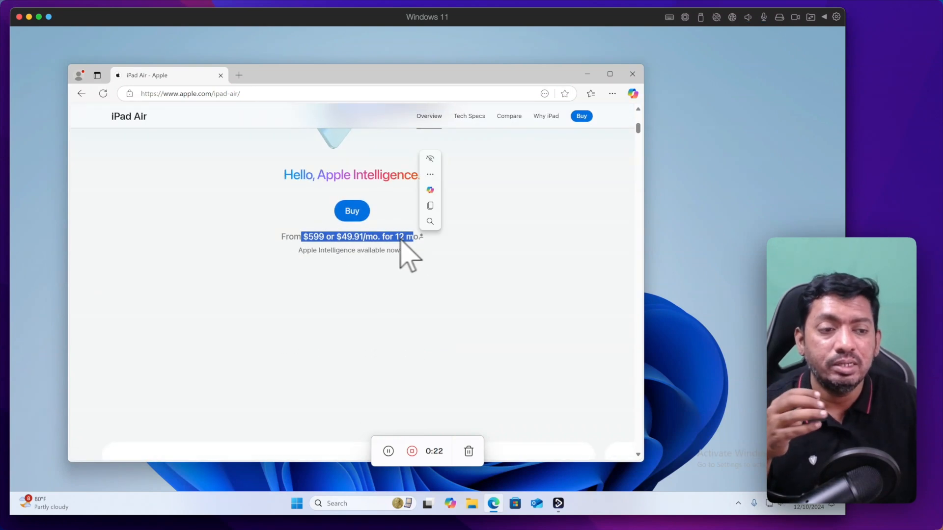
{"action": "left_click", "coordinate": [372, 241]}
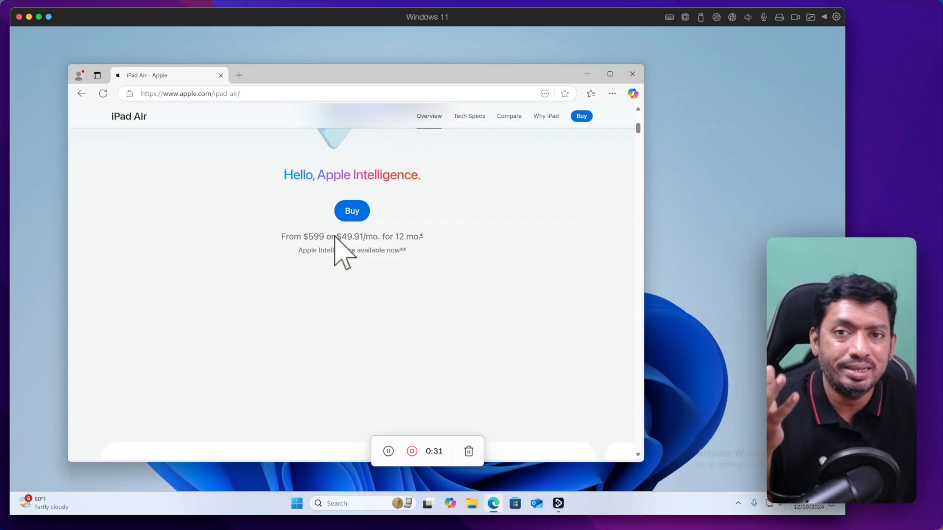
{"action": "left_click_drag", "start_coordinate": [305, 237], "coordinate": [389, 238]}
{"action": "left_click", "coordinate": [366, 238]}
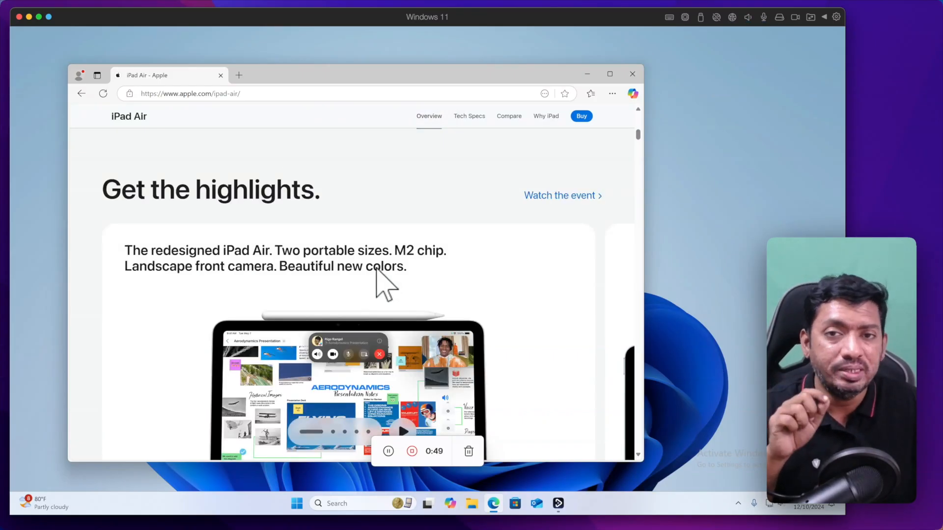
Browse the iPad Air page down to "Explore the full story" and stop the screen recording
{"action": "scroll", "coordinate": [385, 282], "scroll_direction": "down", "scroll_amount": 3}
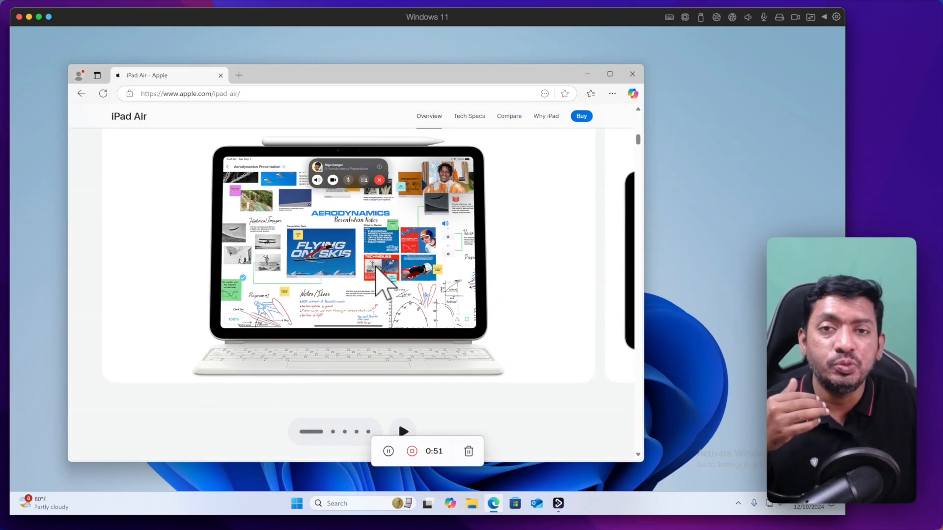
{"action": "scroll", "coordinate": [384, 282], "scroll_direction": "down", "scroll_amount": 4}
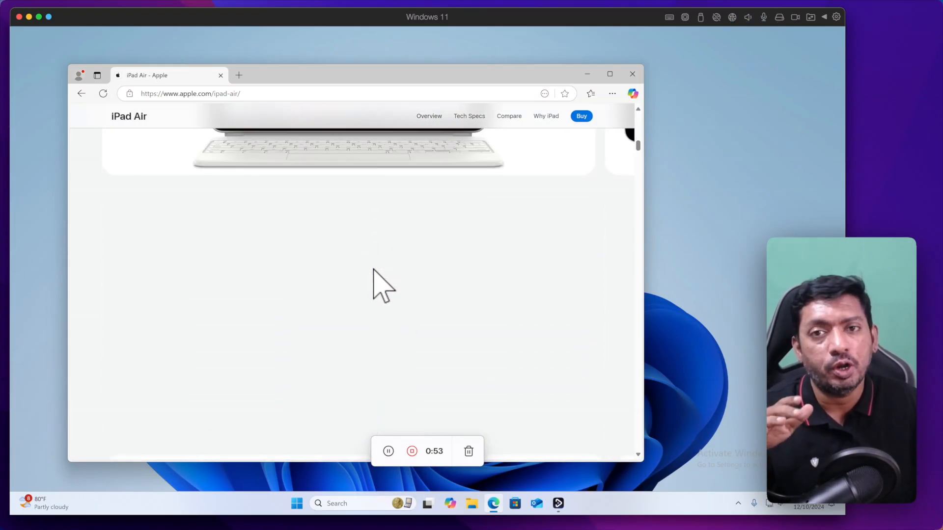
{"action": "scroll", "coordinate": [373, 269], "scroll_direction": "down", "scroll_amount": 10}
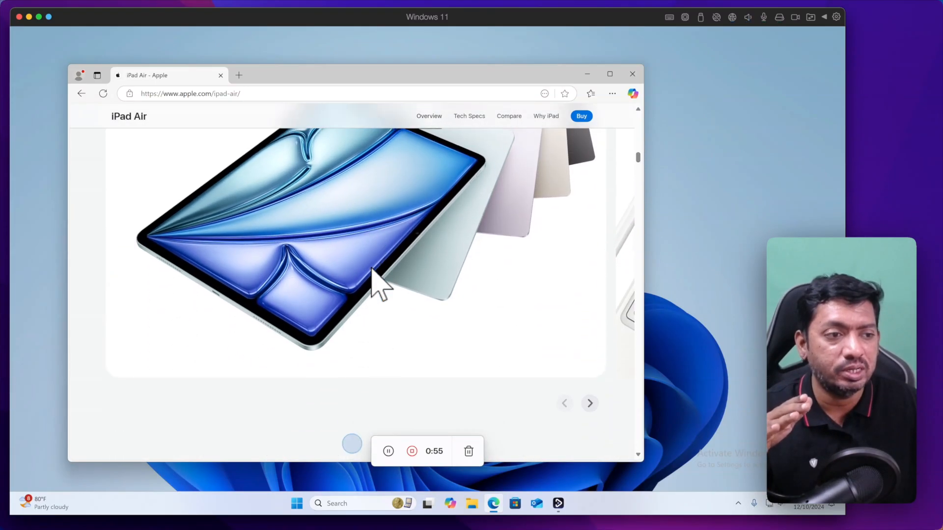
{"action": "scroll", "coordinate": [376, 278], "scroll_direction": "down", "scroll_amount": 5}
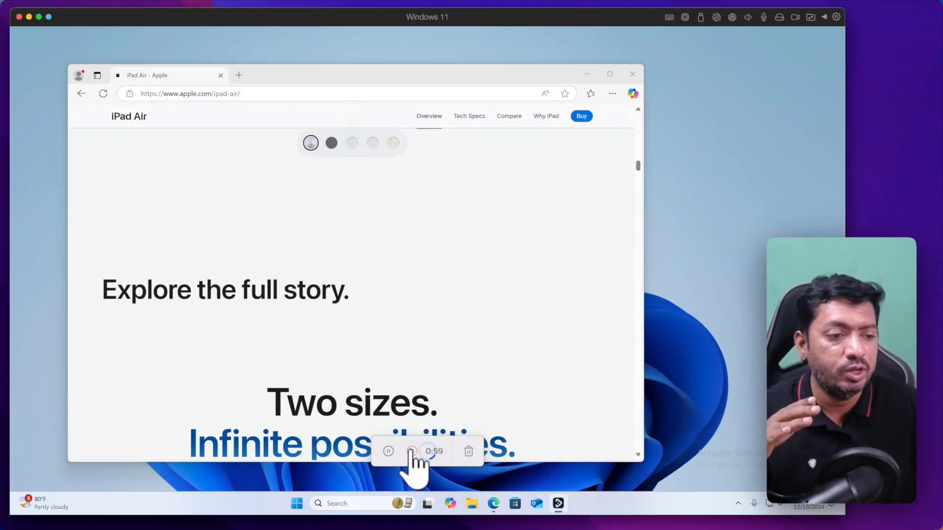
{"action": "left_click", "coordinate": [412, 450]}
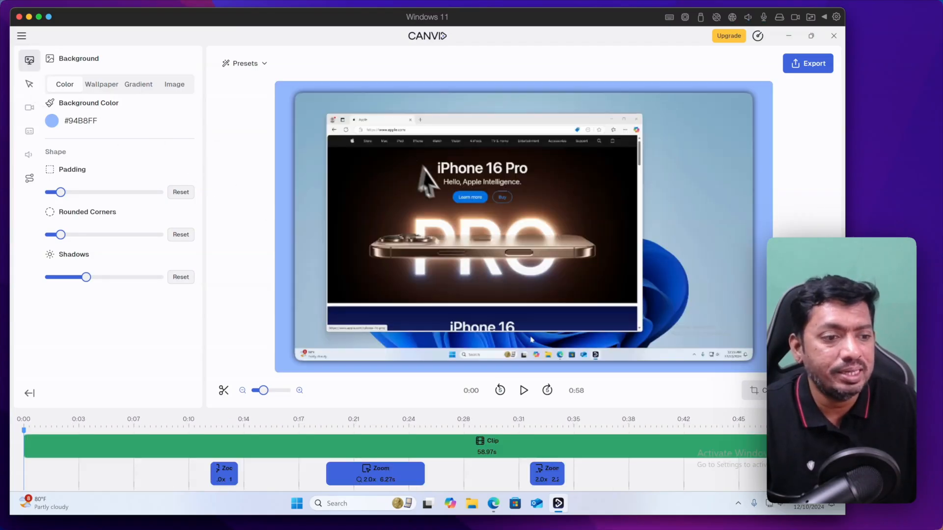
Play back the recorded clip from about 0:18 to review the automatic zooms
{"action": "left_click", "coordinate": [328, 427]}
{"action": "left_click", "coordinate": [318, 428]}
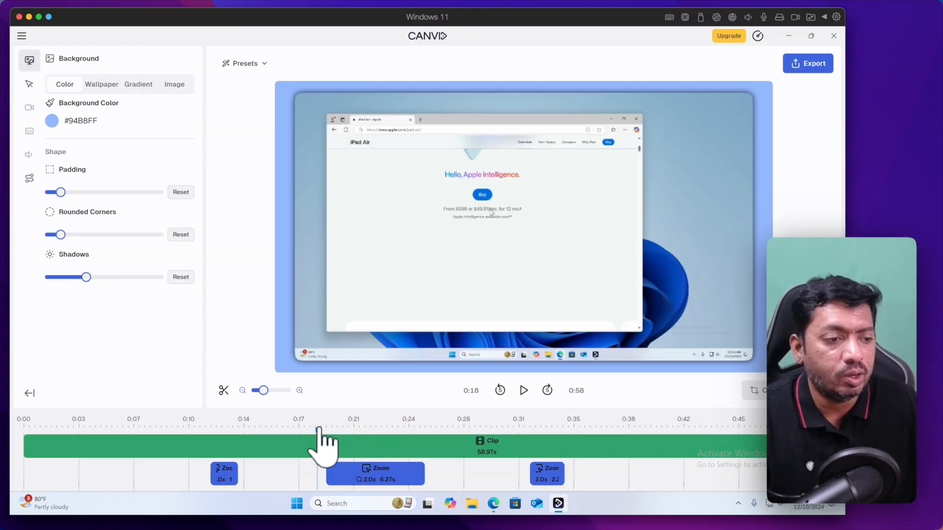
{"action": "left_click", "coordinate": [523, 391]}
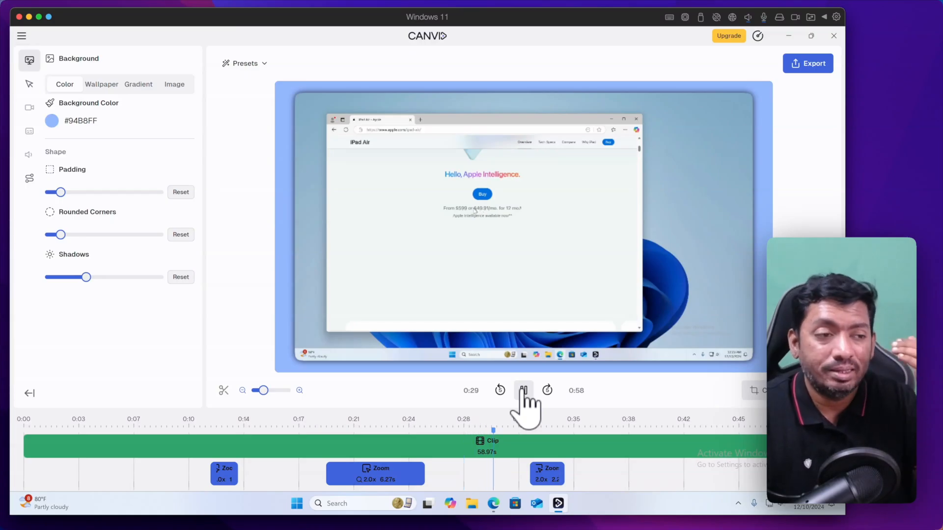
Delete the third zoom segment, at about 0:32 on the timeline
{"action": "left_click", "coordinate": [551, 480]}
{"action": "left_click", "coordinate": [549, 480]}
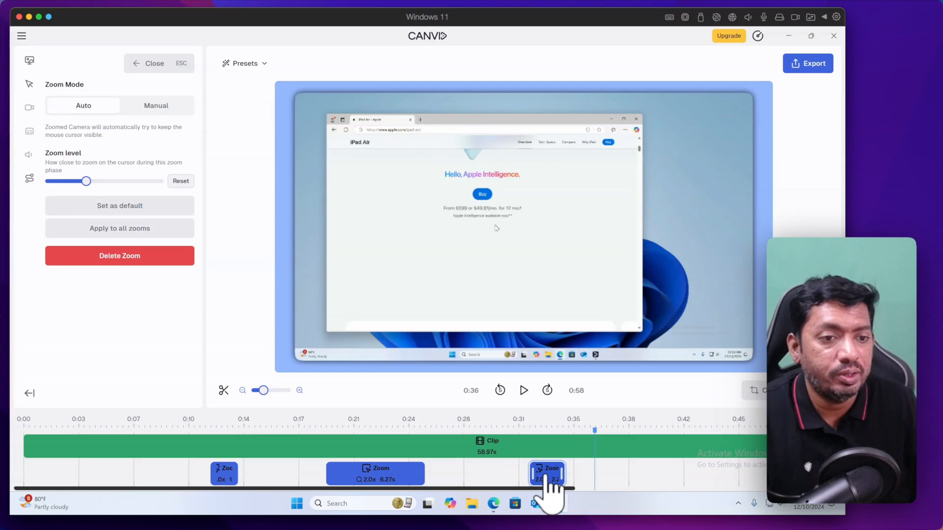
{"action": "left_click", "coordinate": [118, 256]}
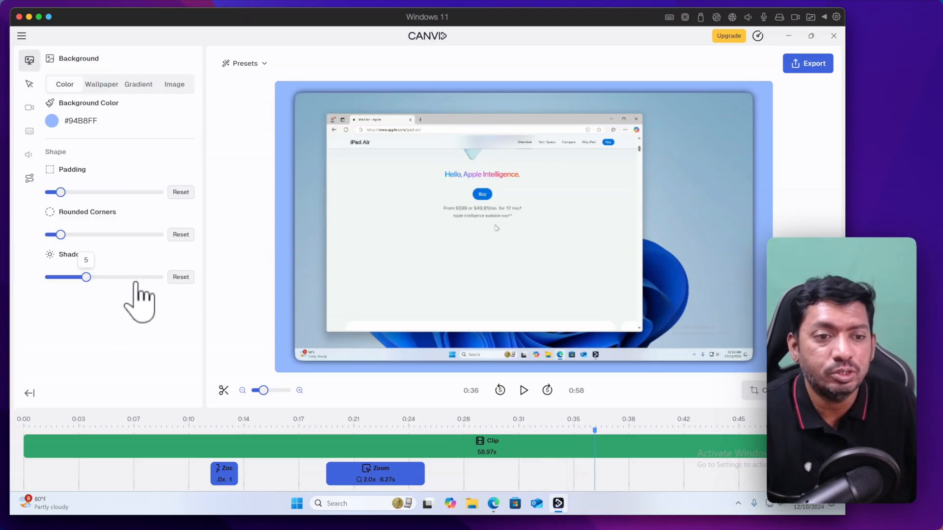
Set the recording frame's padding to 0%, rounded corners to 0 and shadows to 6.33
{"action": "left_click", "coordinate": [362, 435]}
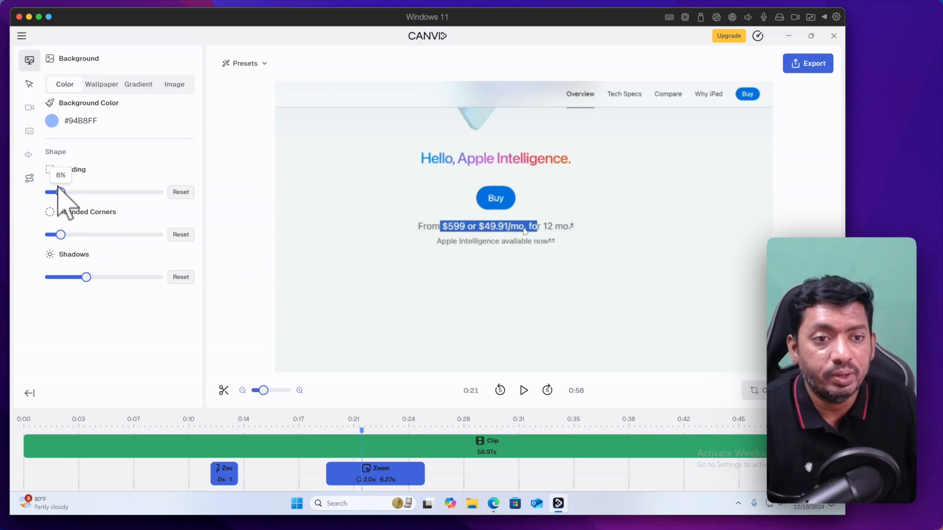
{"action": "mouse_move", "coordinate": [60, 193]}
{"action": "left_mouse_down"}
{"action": "mouse_move", "coordinate": [72, 192]}
{"action": "mouse_move", "coordinate": [61, 191]}
{"action": "left_mouse_up"}
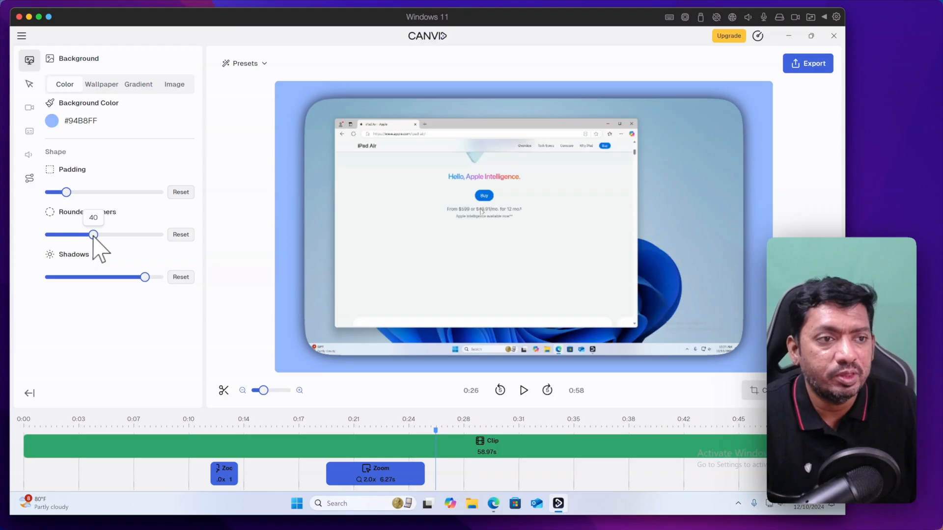
{"action": "left_click_drag", "start_coordinate": [94, 234], "coordinate": [43, 248]}
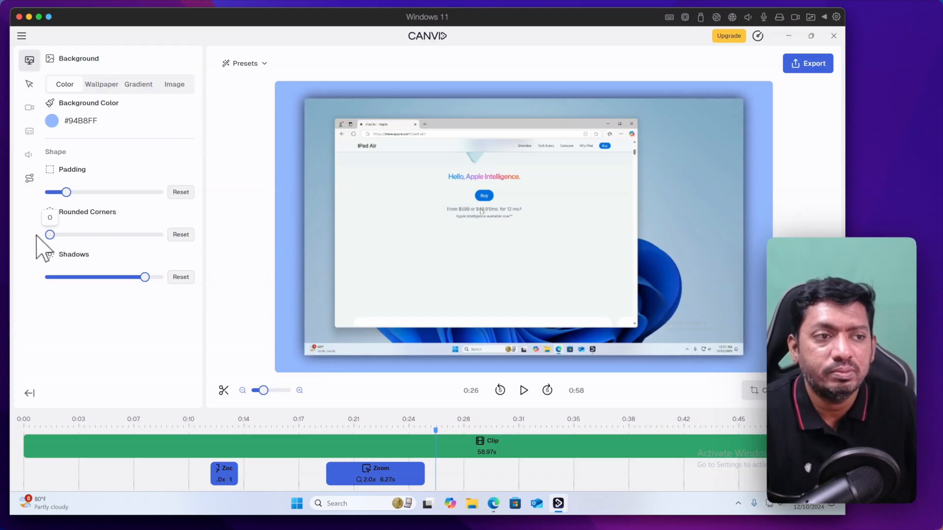
{"action": "left_click_drag", "start_coordinate": [66, 192], "coordinate": [28, 194]}
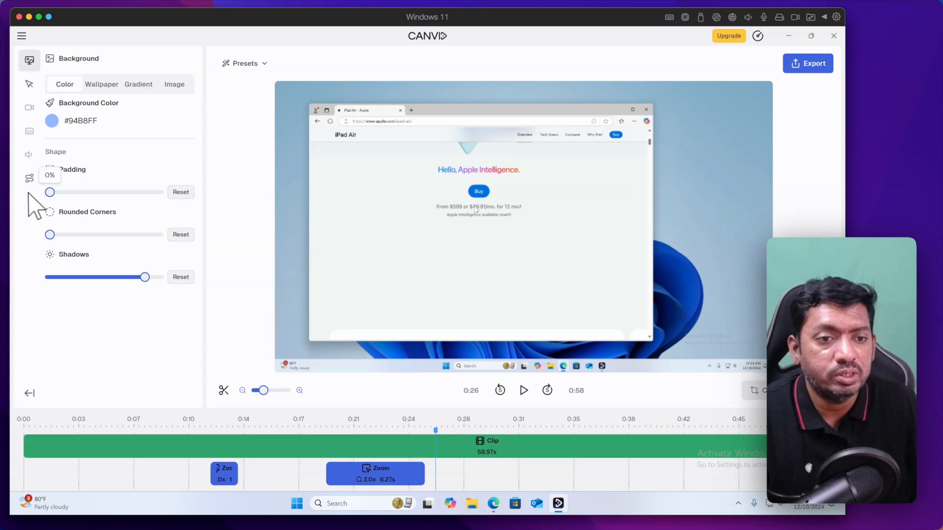
{"action": "left_click", "coordinate": [97, 277]}
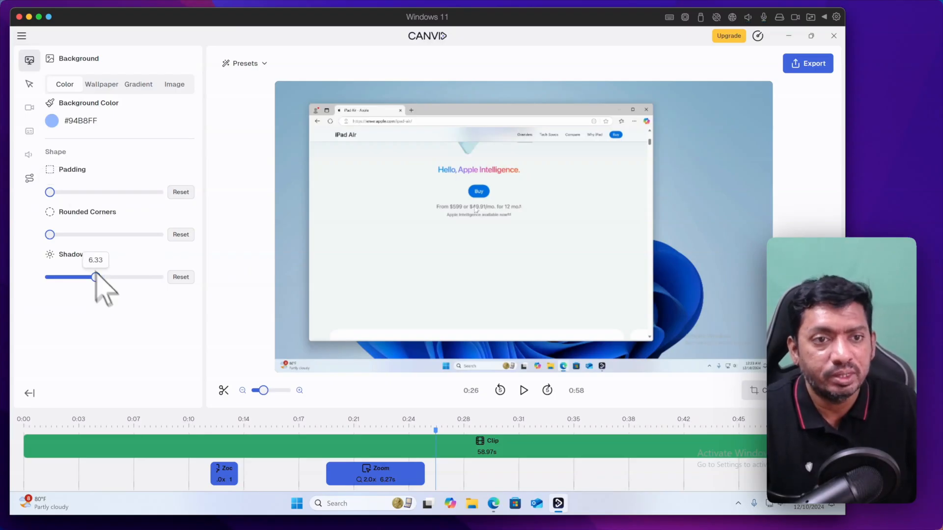
Look through the wallpaper, gradient and image options for the video background
{"action": "left_click", "coordinate": [102, 88]}
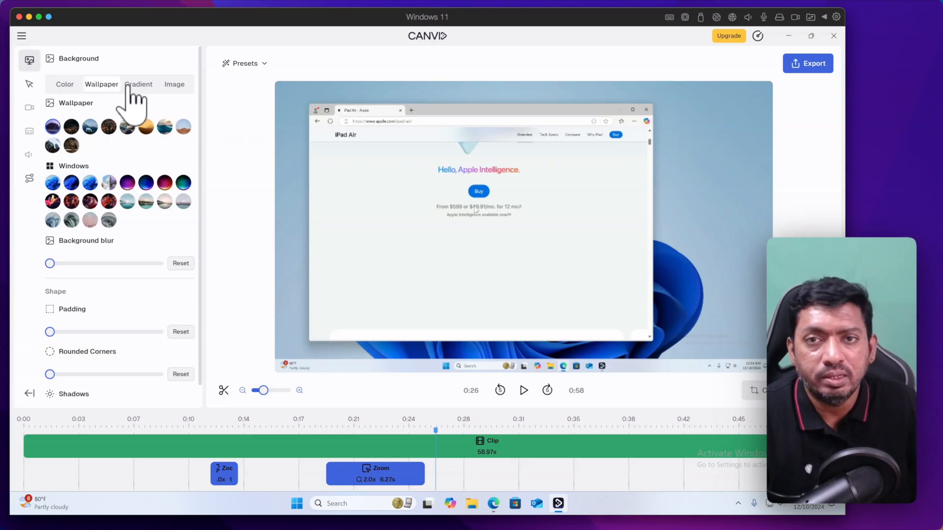
{"action": "left_click", "coordinate": [129, 86]}
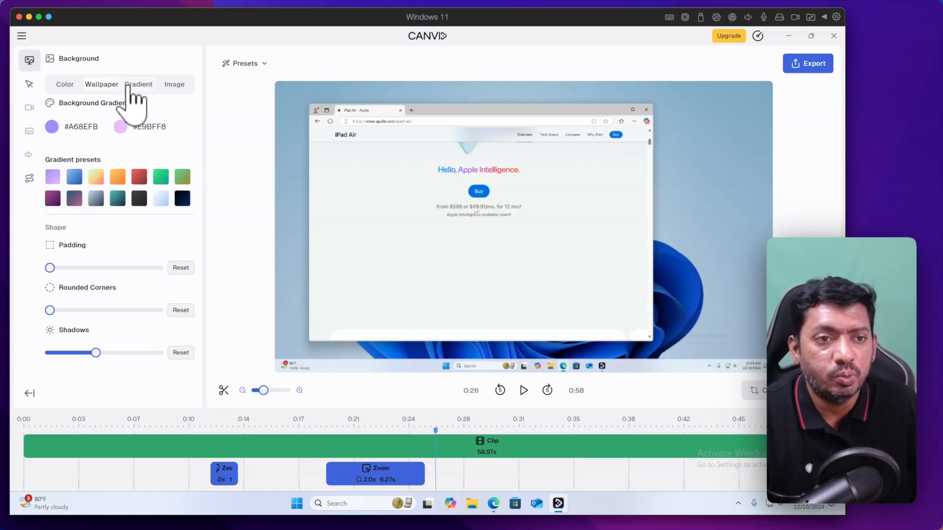
{"action": "left_click", "coordinate": [174, 86]}
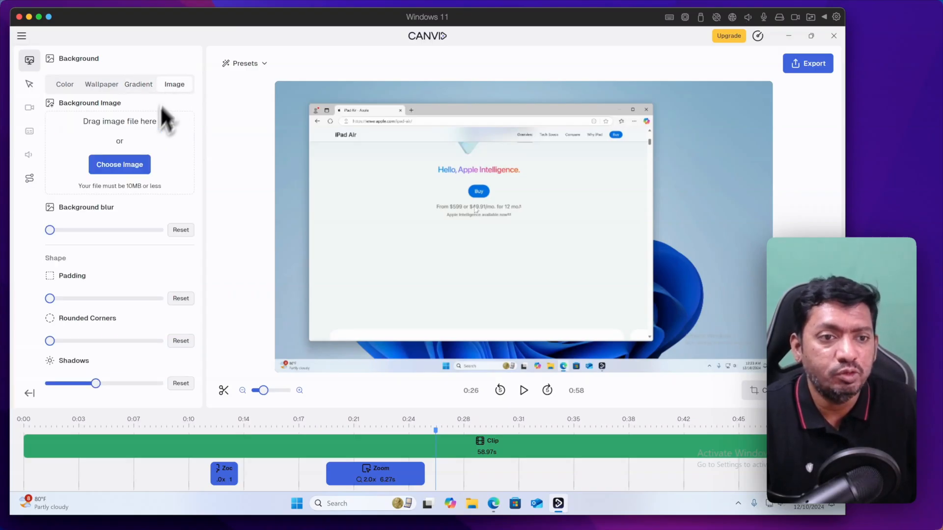
Hide the cursor in the recorded video and show it again
{"action": "left_click", "coordinate": [29, 84]}
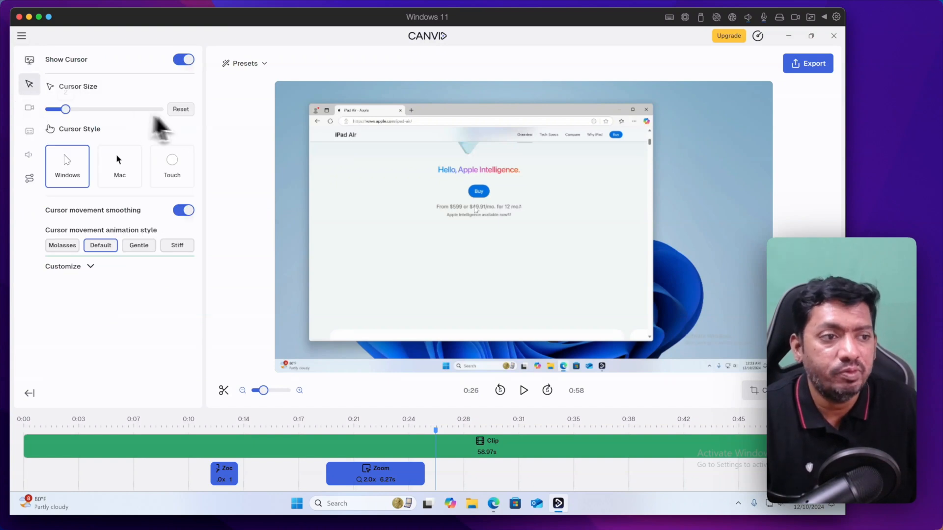
{"action": "left_click", "coordinate": [183, 60]}
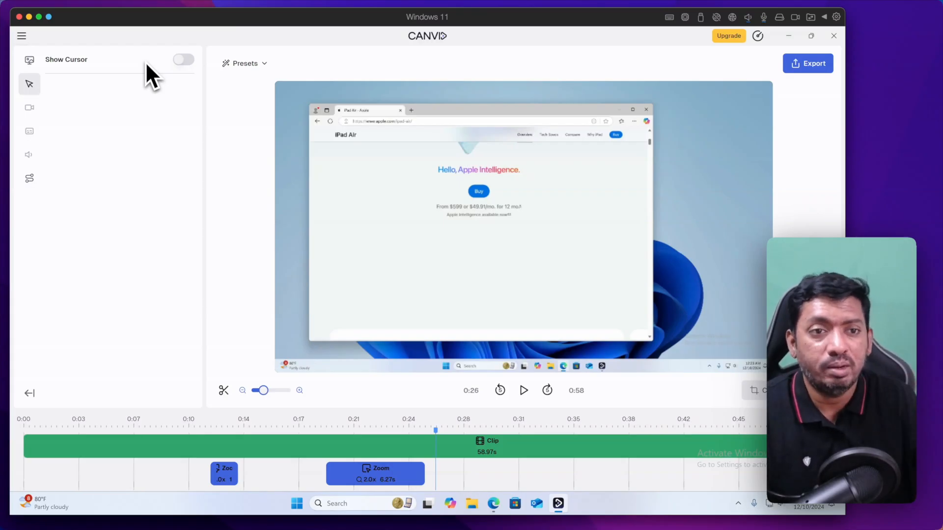
{"action": "left_click", "coordinate": [182, 60]}
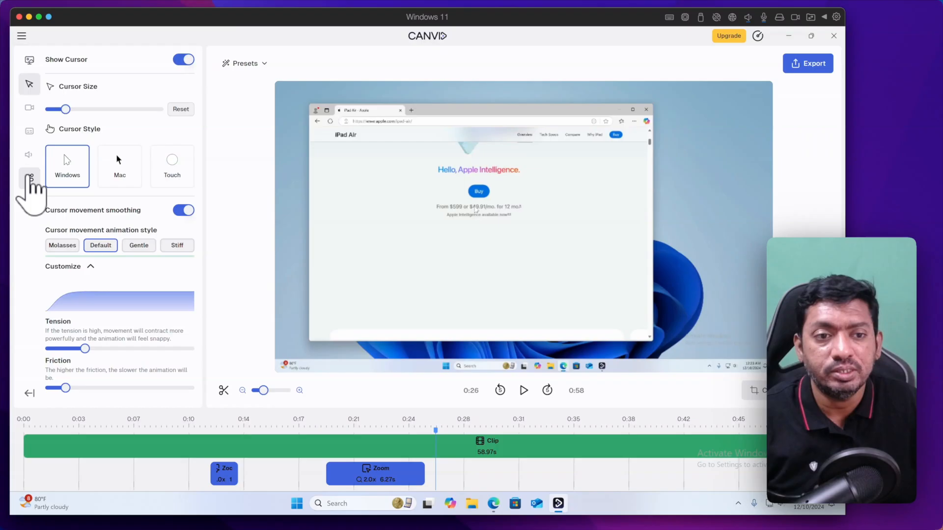
Try the Molasses, Gentle and Stiff zoom movement animation styles for the recording
{"action": "left_click", "coordinate": [30, 178]}
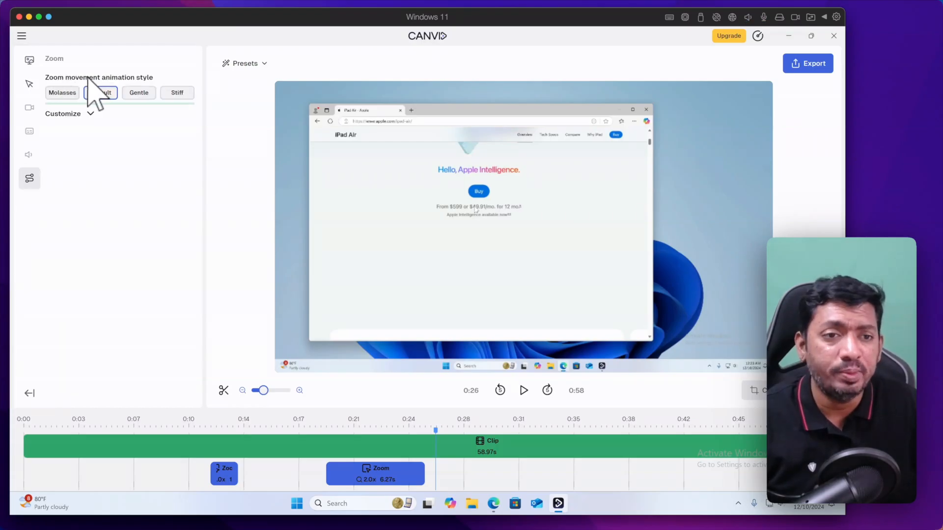
{"action": "left_click", "coordinate": [63, 93]}
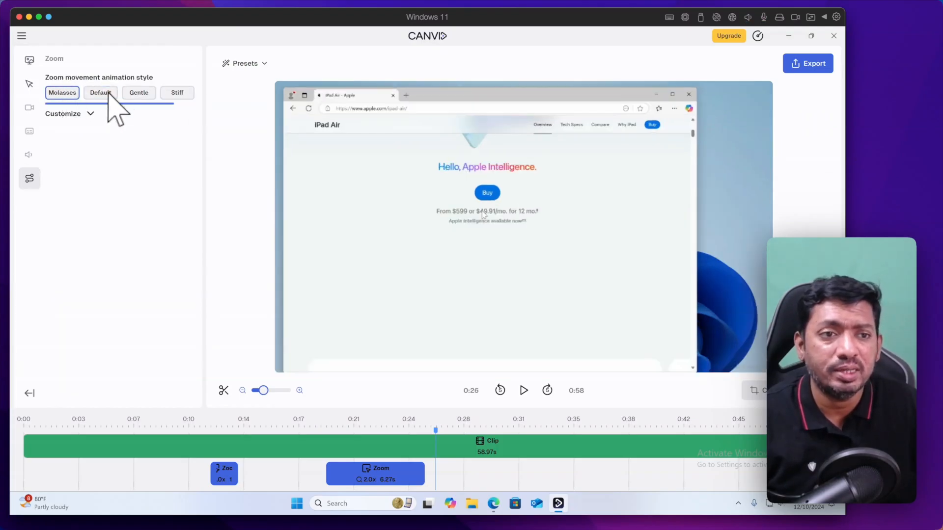
{"action": "left_click", "coordinate": [142, 93]}
{"action": "left_click", "coordinate": [176, 93]}
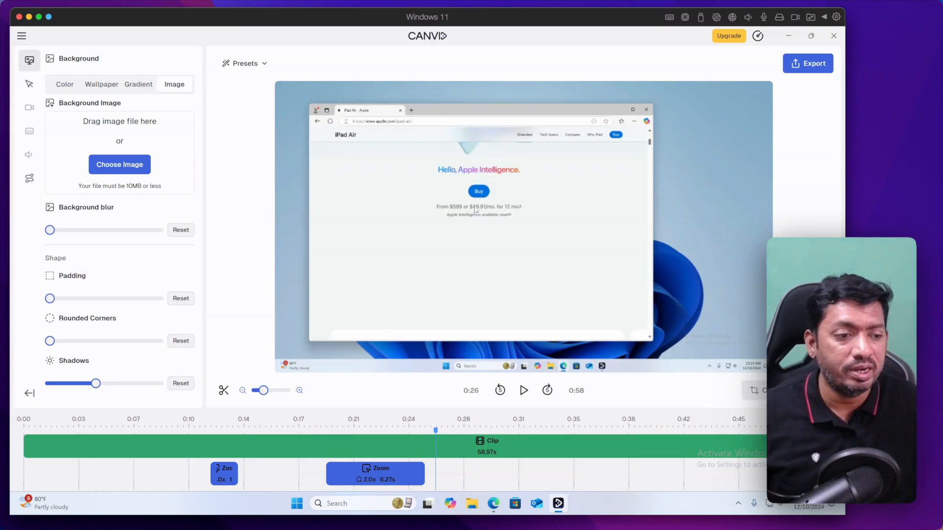
Add an automatic zoom segment at about 0:37 on the timeline and preview it
{"action": "scroll", "coordinate": [552, 479], "scroll_direction": "right", "scroll_amount": 5}
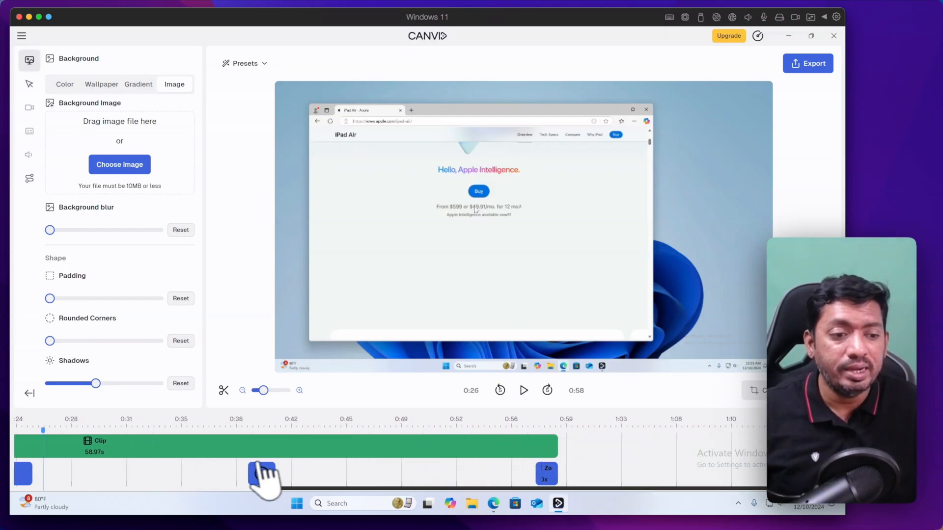
{"action": "scroll", "coordinate": [265, 474], "scroll_direction": "left", "scroll_amount": 2}
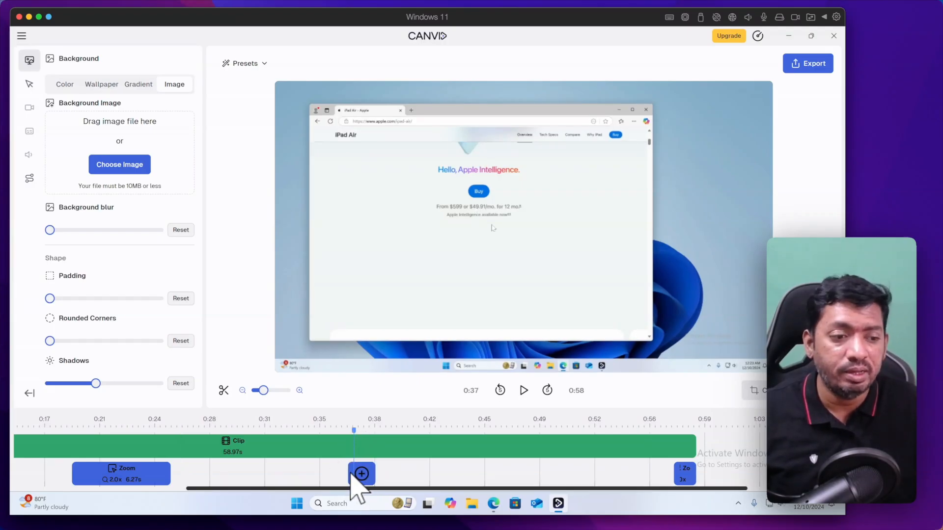
{"action": "left_click", "coordinate": [357, 473]}
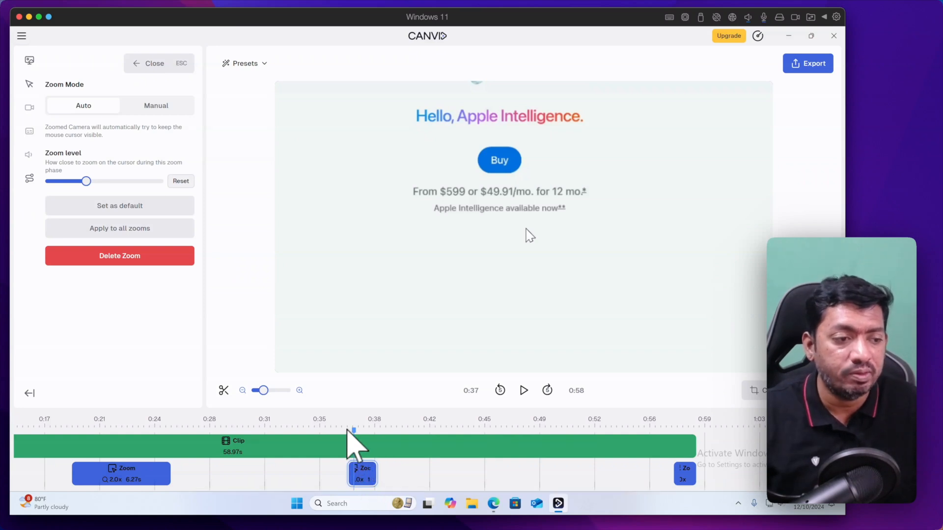
{"action": "left_click", "coordinate": [524, 390]}
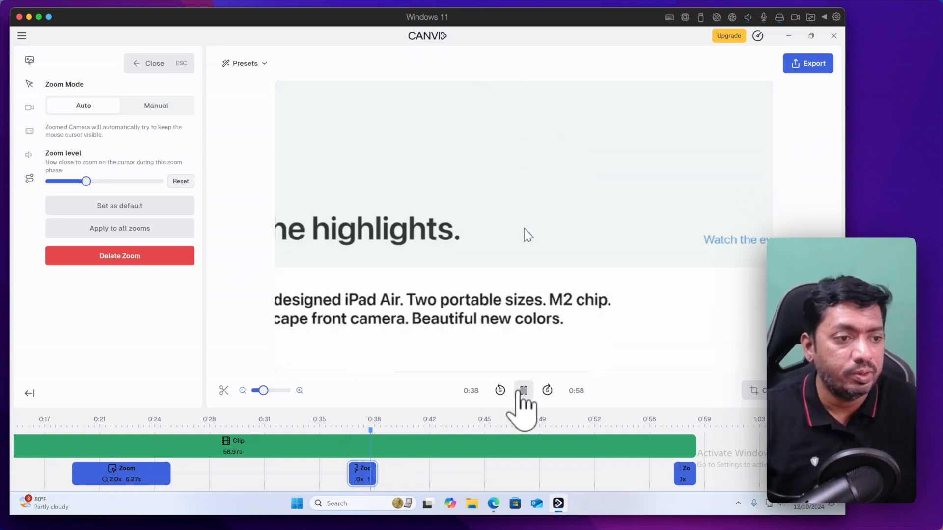
{"action": "key", "text": "space"}
Extend the zoom segment at 0:37 to 3.80 s and play it back from 0:36
{"action": "left_click_drag", "start_coordinate": [373, 473], "coordinate": [408, 472]}
{"action": "left_click", "coordinate": [343, 444]}
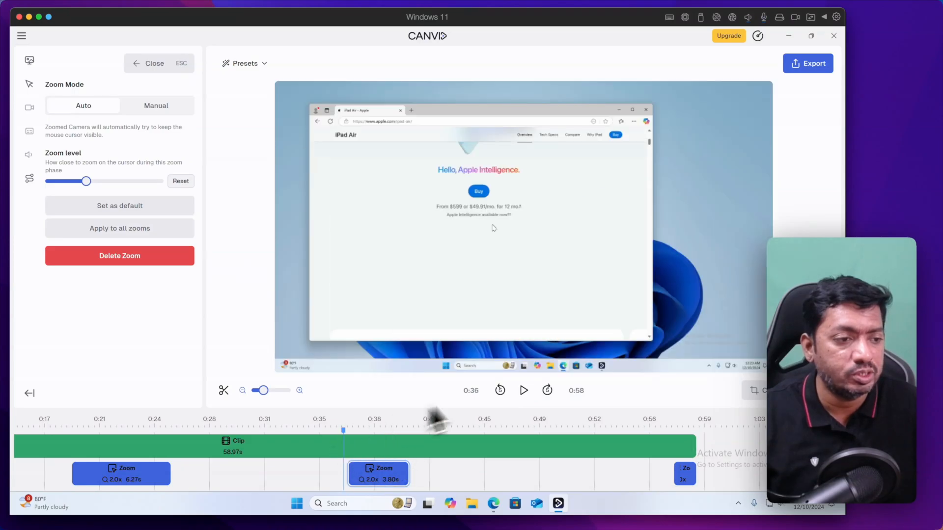
{"action": "left_click", "coordinate": [524, 391]}
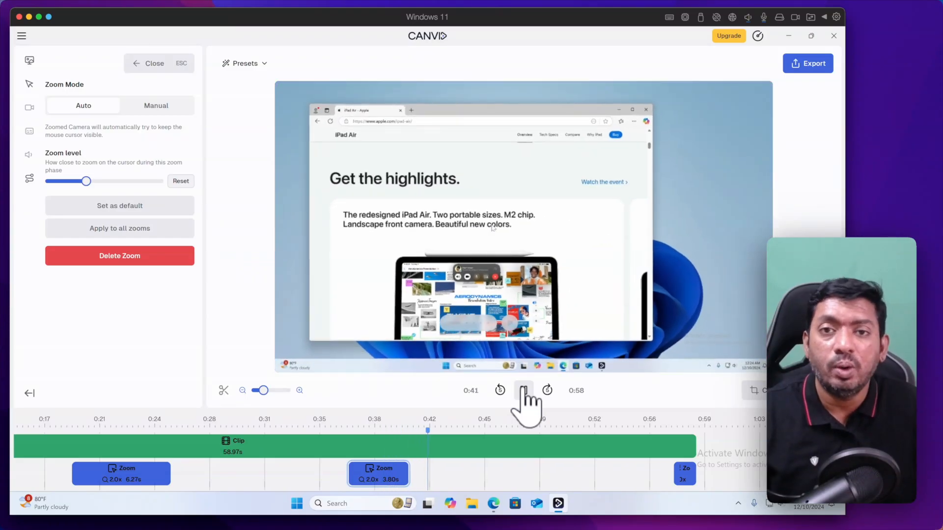
{"action": "left_click", "coordinate": [523, 390]}
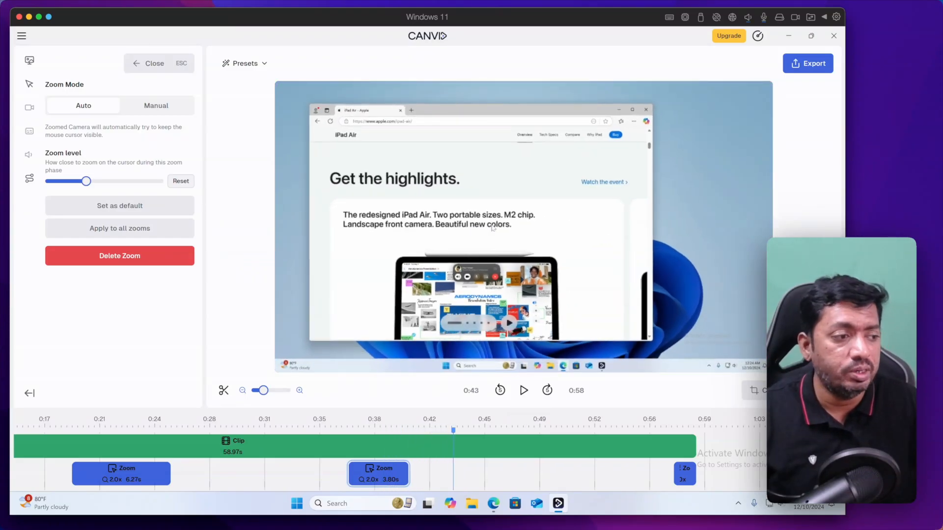
Try a square aspect ratio for the video canvas, settling on the tall vertical format
{"action": "left_click", "coordinate": [805, 418]}
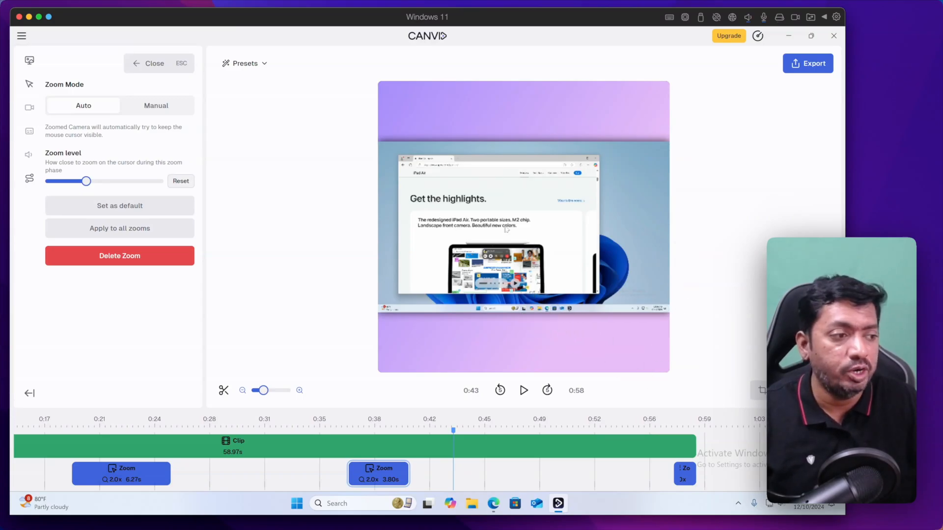
{"action": "left_click", "coordinate": [806, 344]}
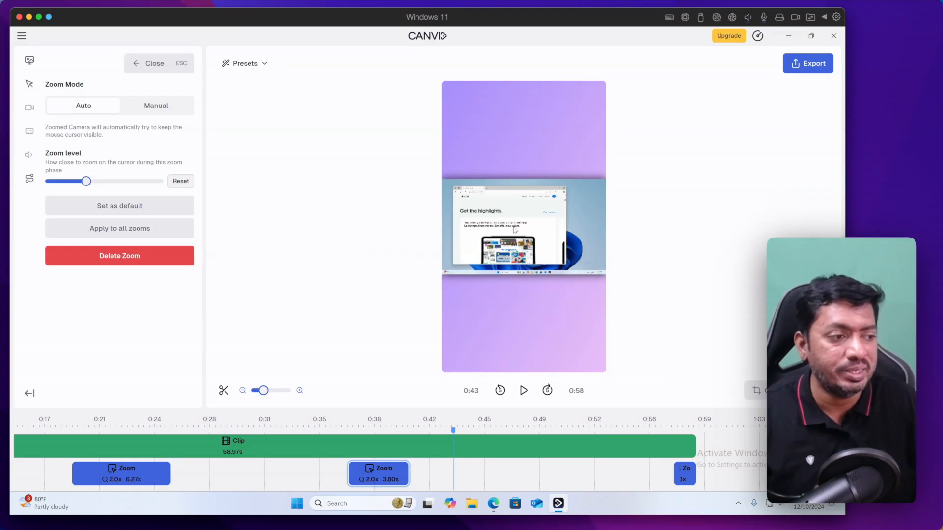
Try to export the vertical video and decline the upgrade offer
{"action": "left_click", "coordinate": [796, 65]}
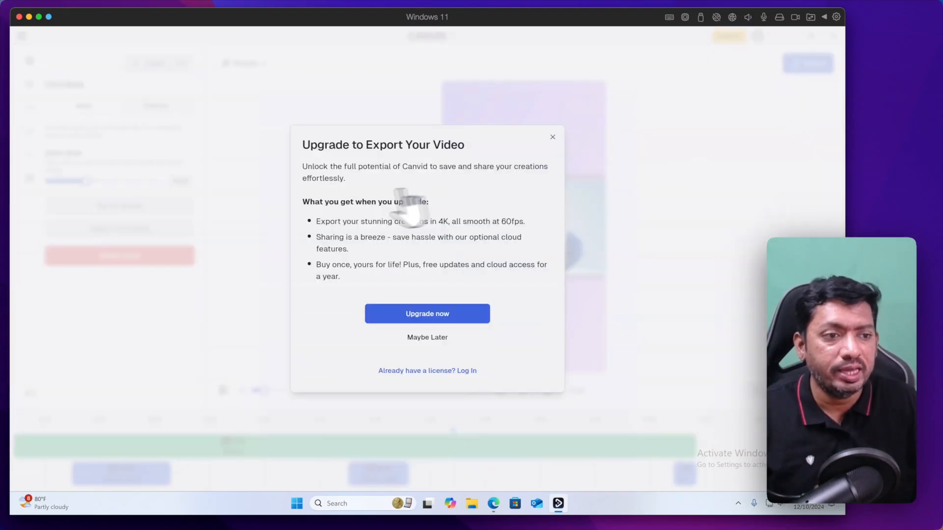
{"action": "left_click", "coordinate": [429, 338]}
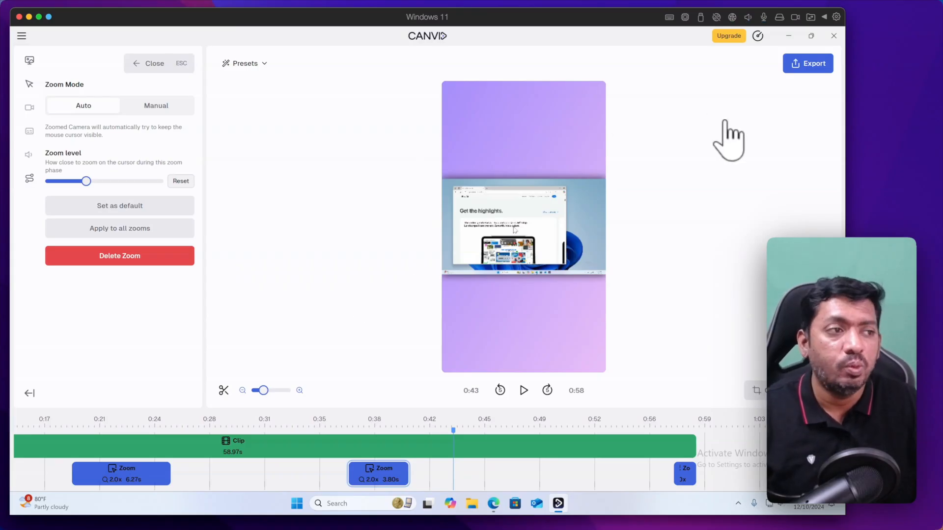
Open Canvid's upgrade pricing page in the browser and compare the Lifetime and Teams licenses
{"action": "left_click", "coordinate": [729, 37]}
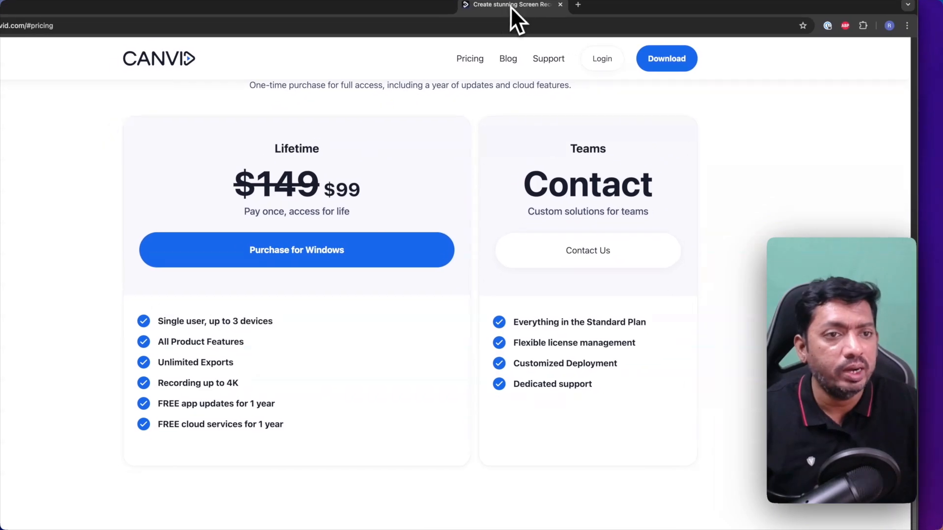
{"action": "left_click_drag", "start_coordinate": [510, 7], "coordinate": [537, 6]}
{"action": "scroll", "coordinate": [275, 230], "scroll_direction": "up", "scroll_amount": 2}
{"action": "scroll", "coordinate": [280, 241], "scroll_direction": "up", "scroll_amount": 3}
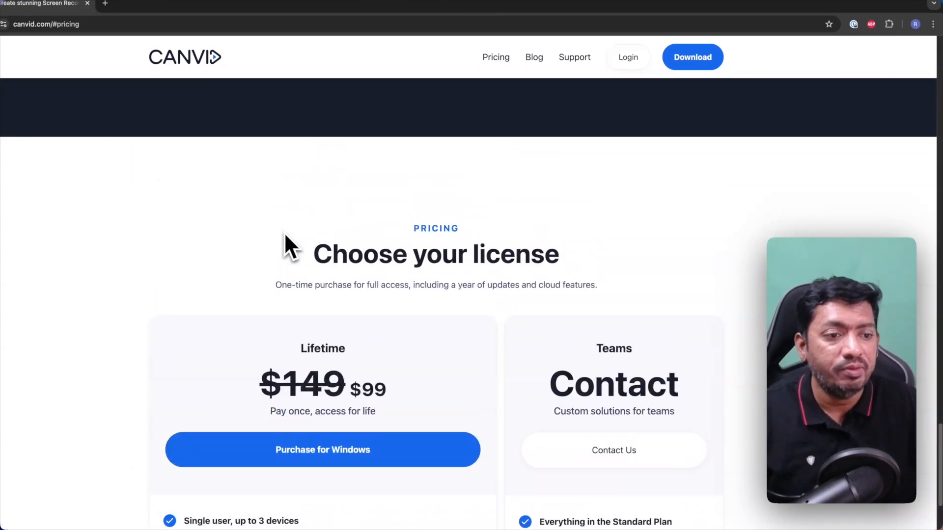
{"action": "scroll", "coordinate": [290, 245], "scroll_direction": "down", "scroll_amount": 2}
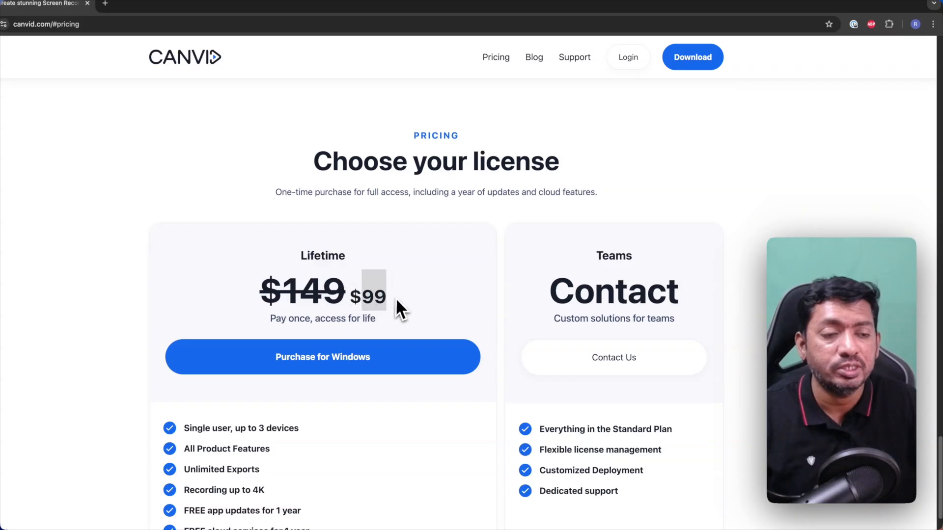
{"action": "scroll", "coordinate": [386, 300], "scroll_direction": "down", "scroll_amount": 2}
{"action": "scroll", "coordinate": [384, 300], "scroll_direction": "down", "scroll_amount": 2}
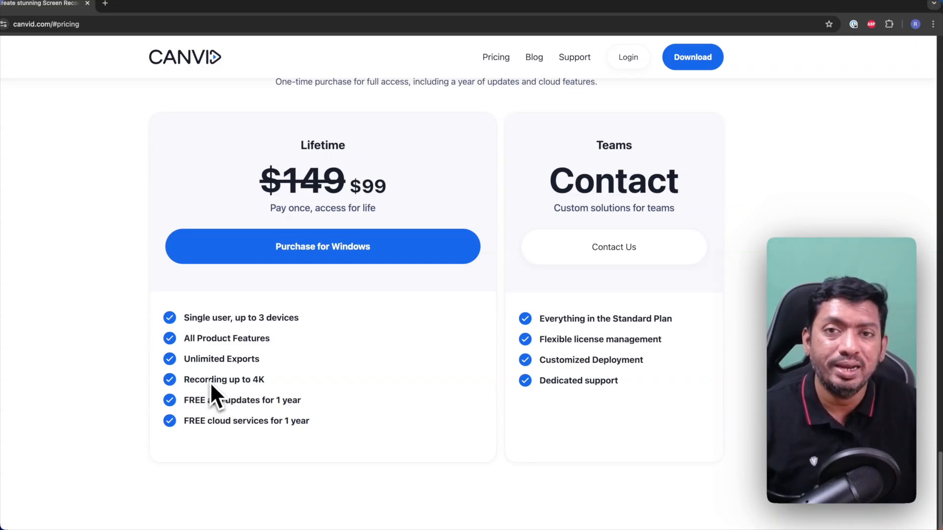
{"action": "scroll", "coordinate": [260, 396], "scroll_direction": "up", "scroll_amount": 2}
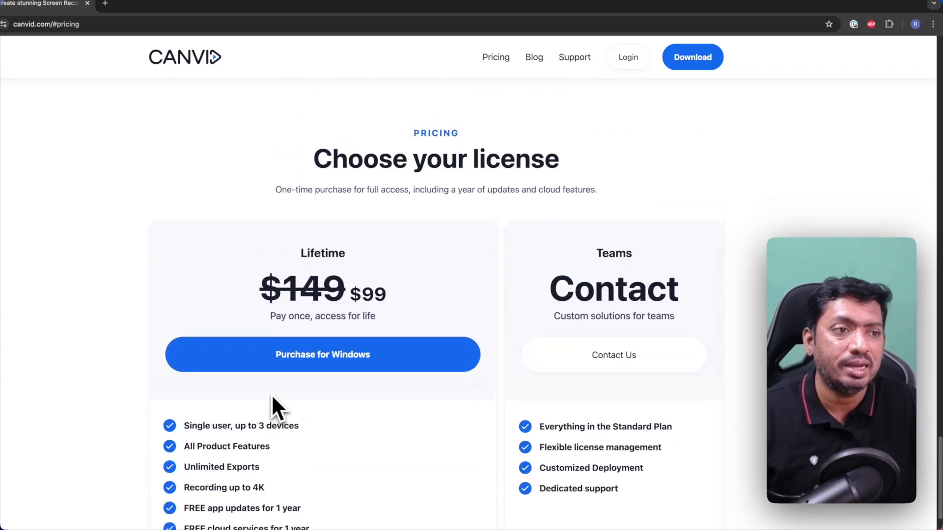
{"action": "scroll", "coordinate": [273, 399], "scroll_direction": "down", "scroll_amount": 1}
{"action": "scroll", "coordinate": [273, 397], "scroll_direction": "up", "scroll_amount": 1}
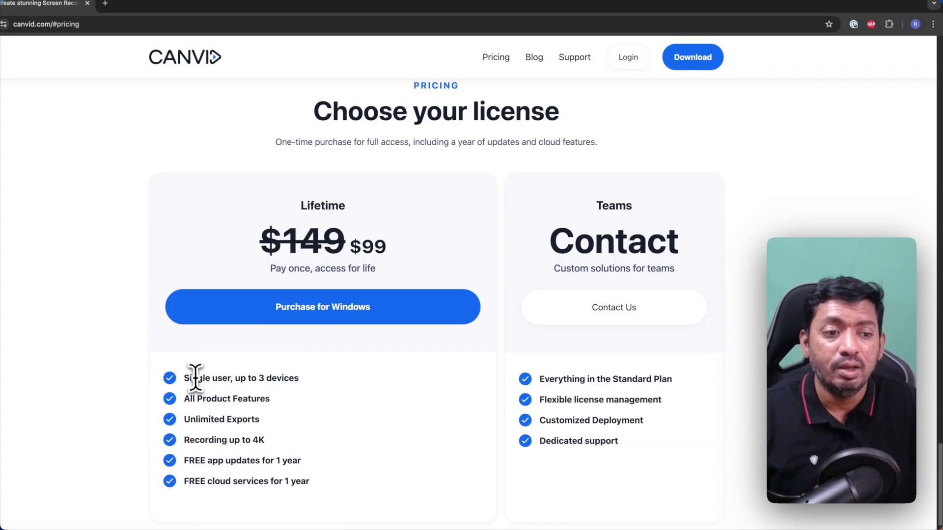
Examine the Lifetime license's device limit and its terms for app updates and cloud services
{"action": "left_click_drag", "start_coordinate": [218, 378], "coordinate": [256, 379]}
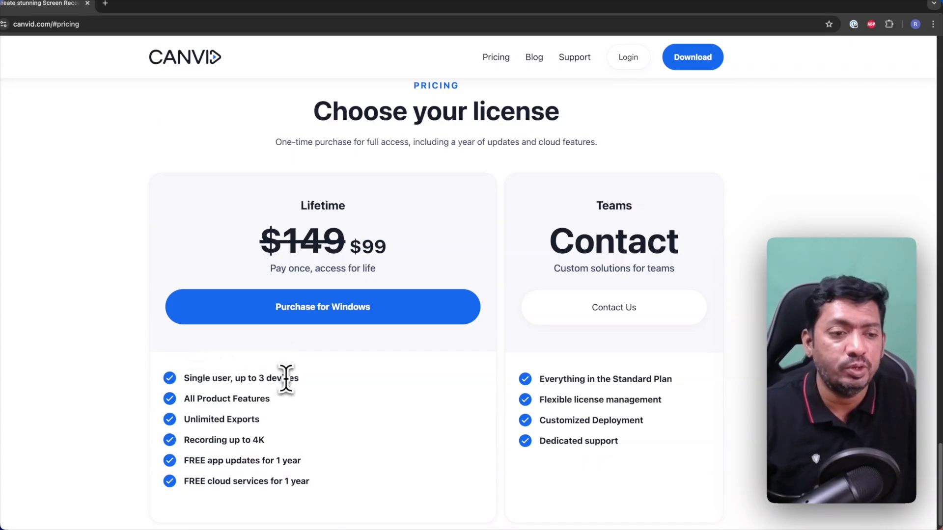
{"action": "left_click_drag", "start_coordinate": [267, 378], "coordinate": [300, 381]}
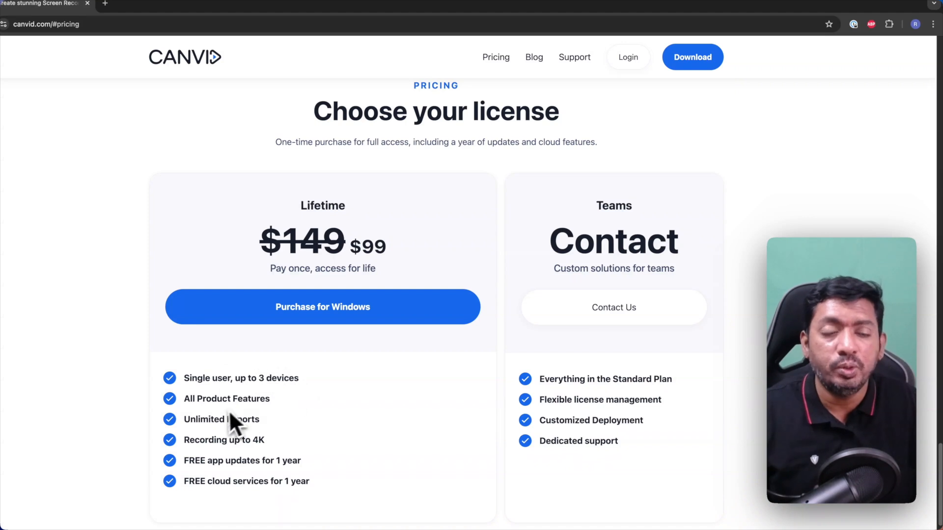
{"action": "scroll", "coordinate": [221, 415], "scroll_direction": "down", "scroll_amount": 2}
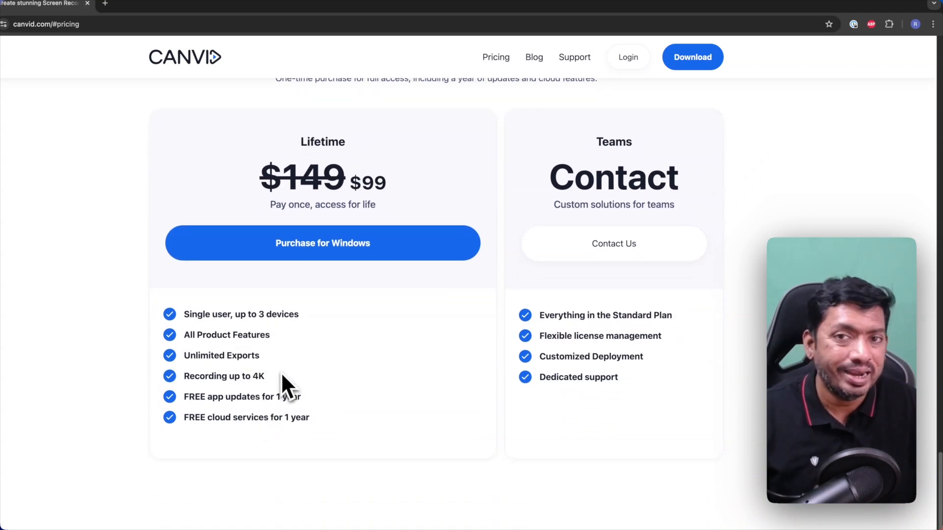
{"action": "left_click_drag", "start_coordinate": [195, 394], "coordinate": [223, 417]}
{"action": "left_click", "coordinate": [316, 416]}
{"action": "left_click", "coordinate": [298, 418]}
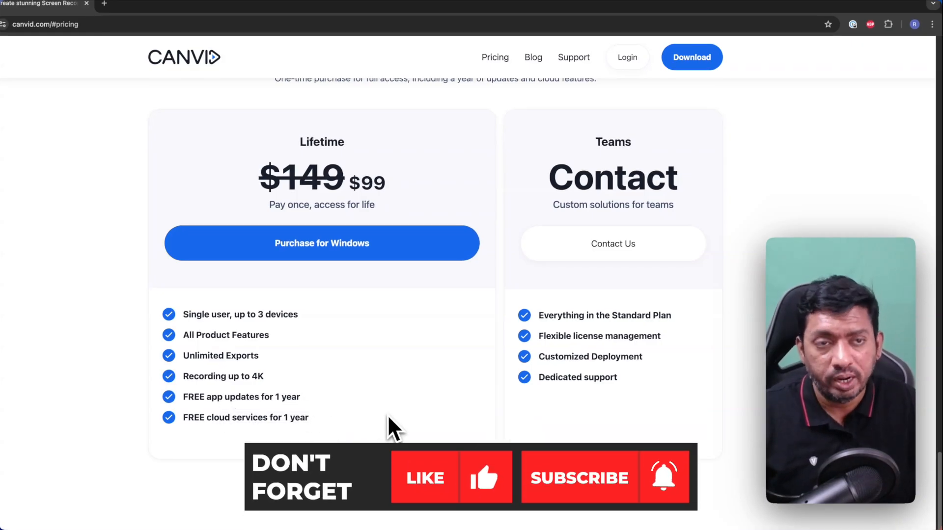
{"action": "scroll", "coordinate": [388, 417], "scroll_direction": "up", "scroll_amount": 1}
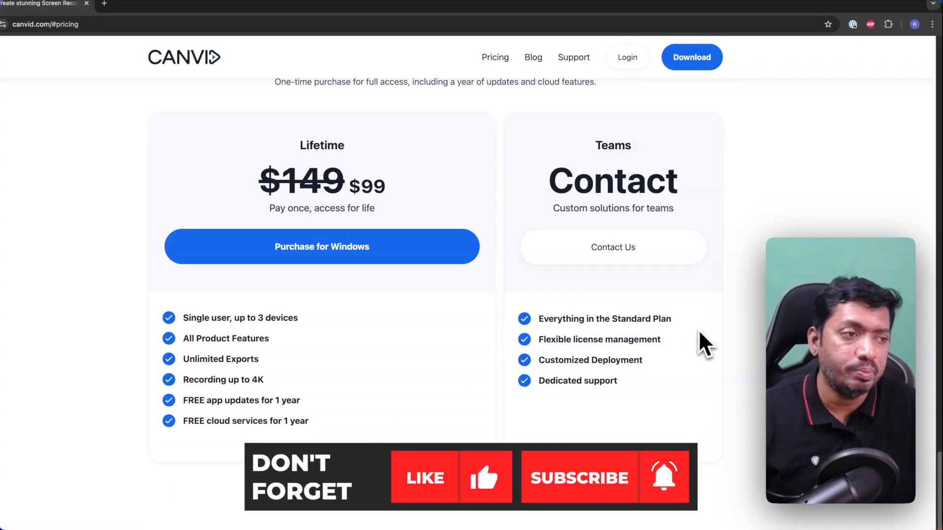